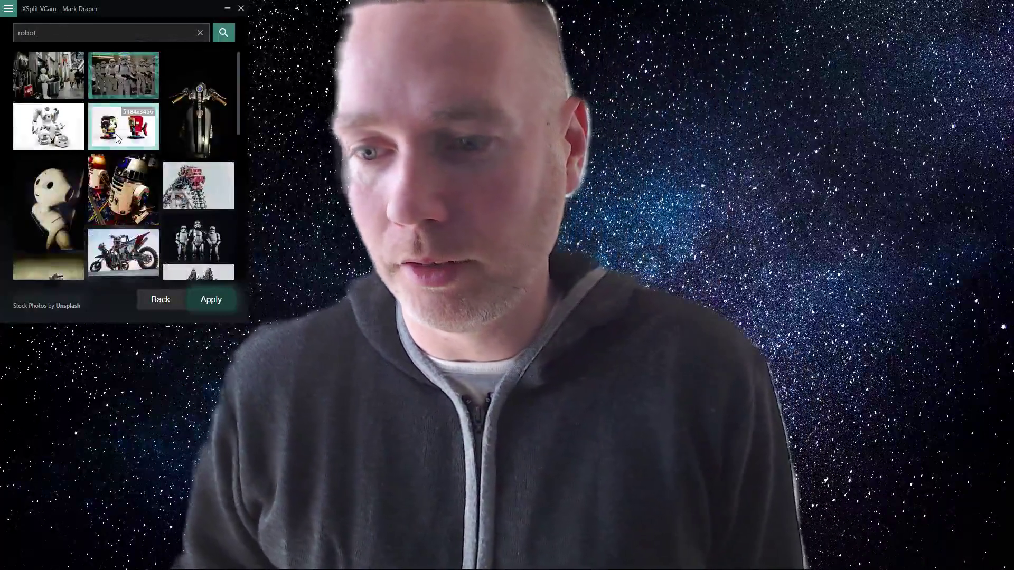
Step: Pick the red Lego robot photo from the 'robot' image results as the webcam background
click(124, 127)
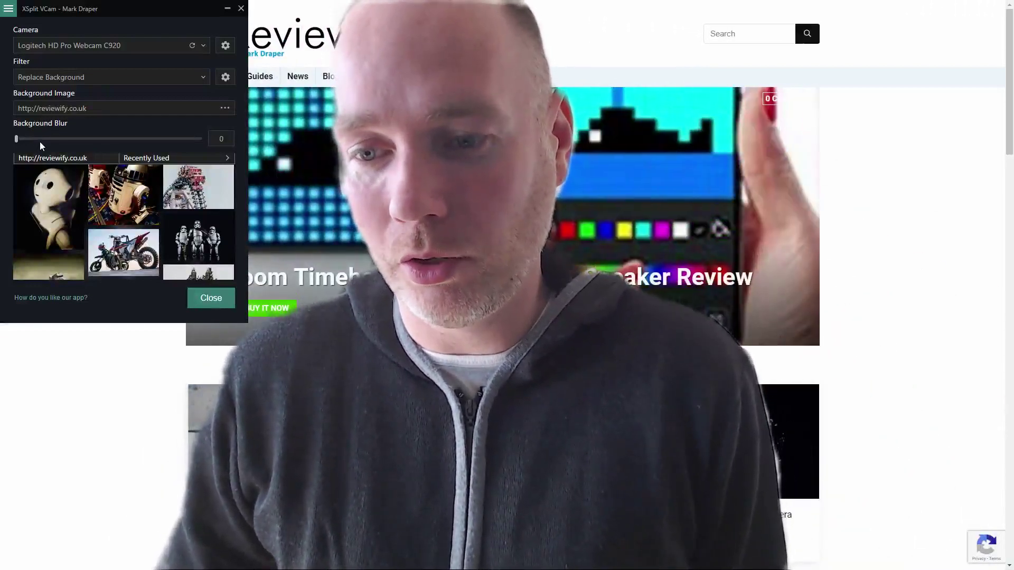
Step: Set Background Blur to 13 on the reviewify.co.uk website background
click(39, 139)
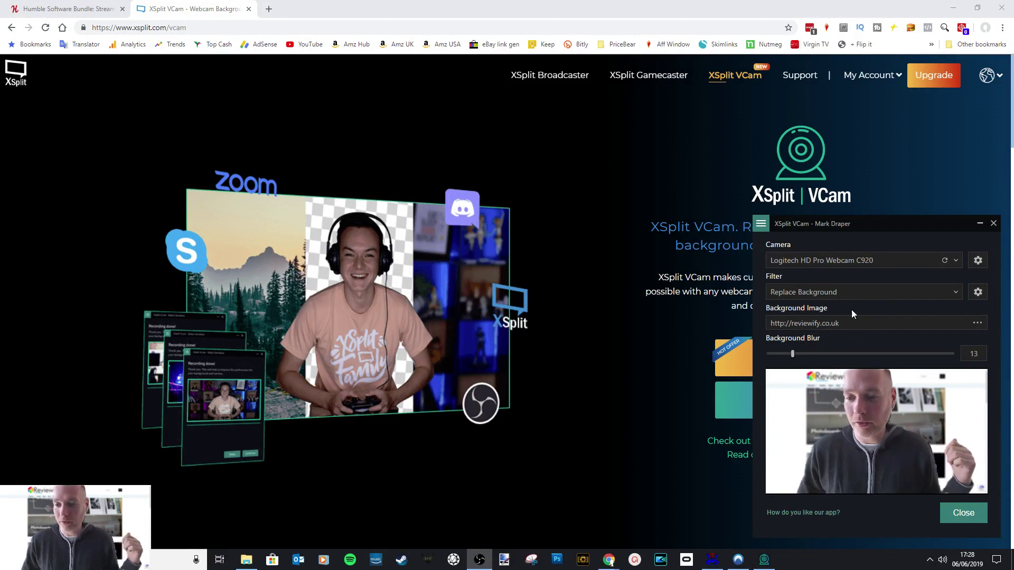
Step: Switch the filter to Remove Background, then drag the VCam window left and close it
click(887, 291)
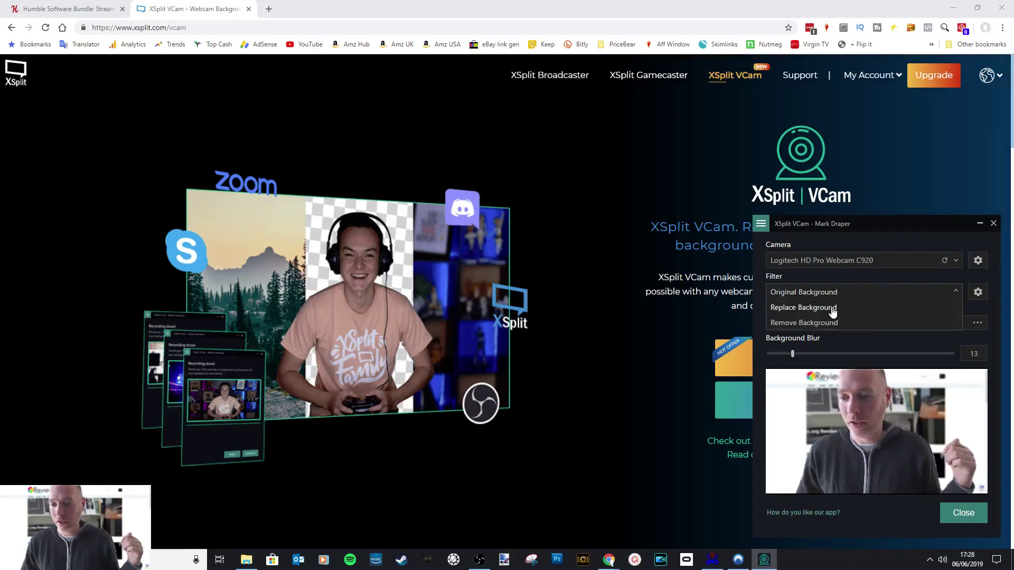
click(870, 323)
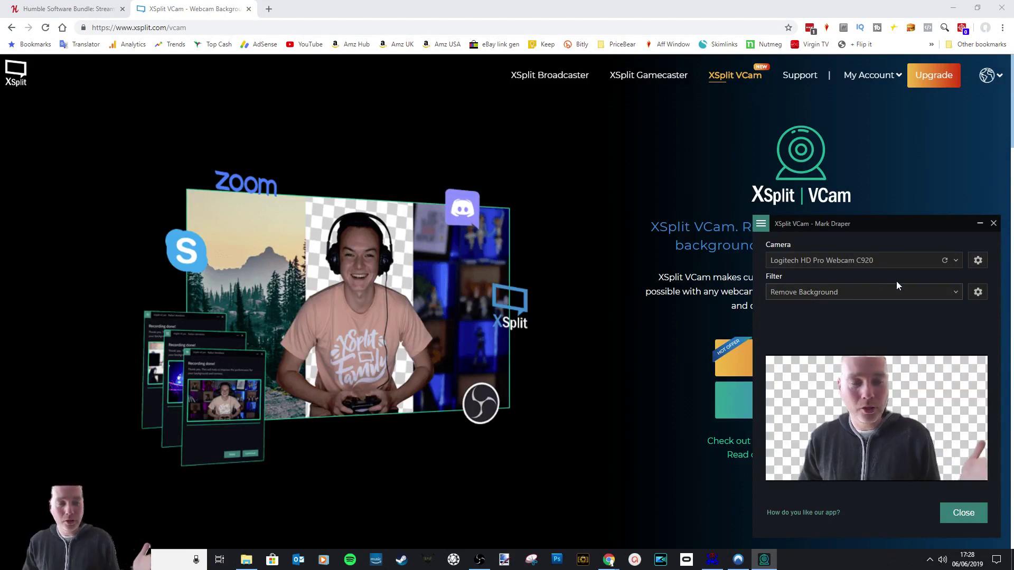
drag(888, 227, 0, 117)
key(alt+F4)
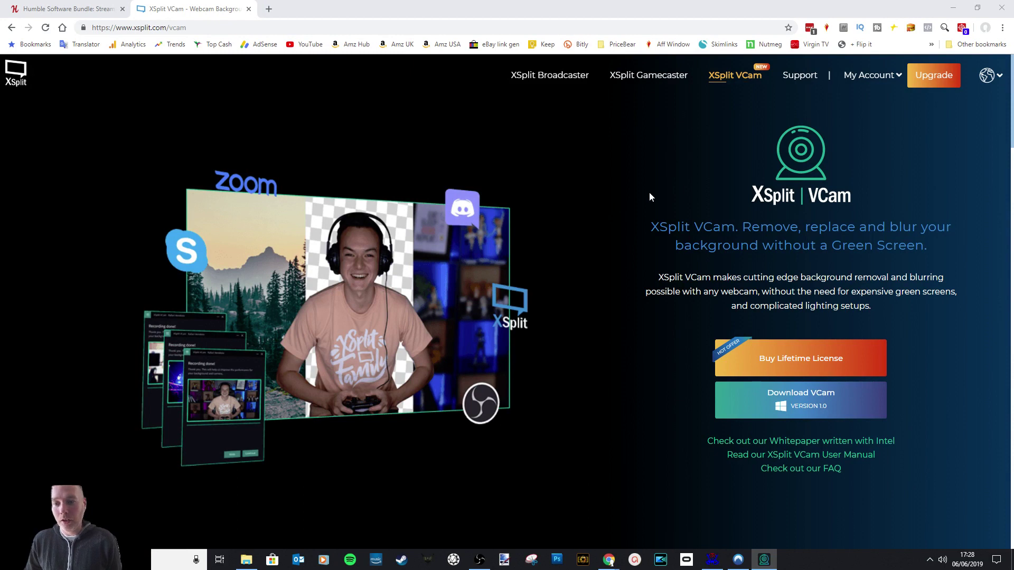
scroll(607, 211, down, 6)
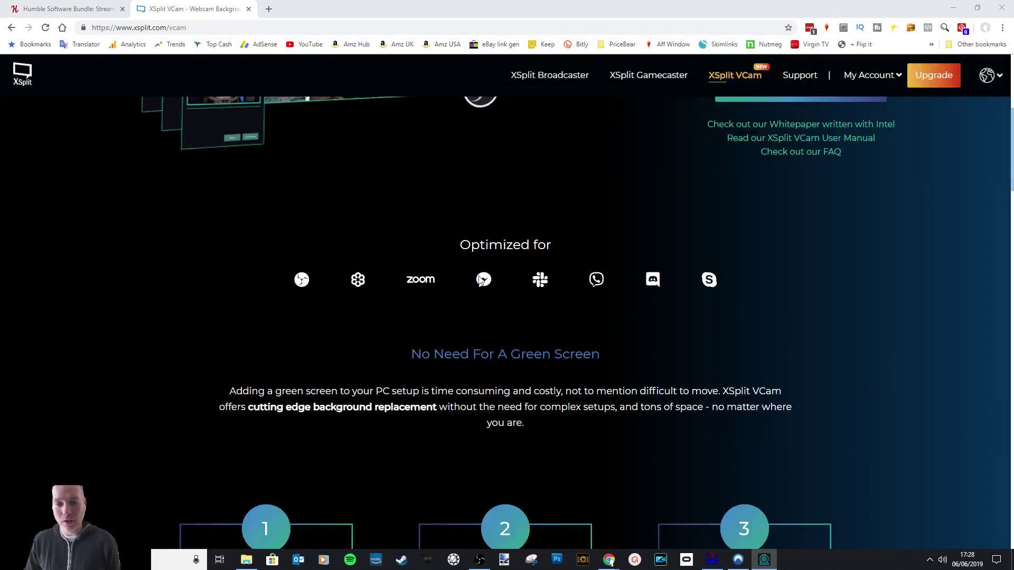
scroll(560, 275, down, 10)
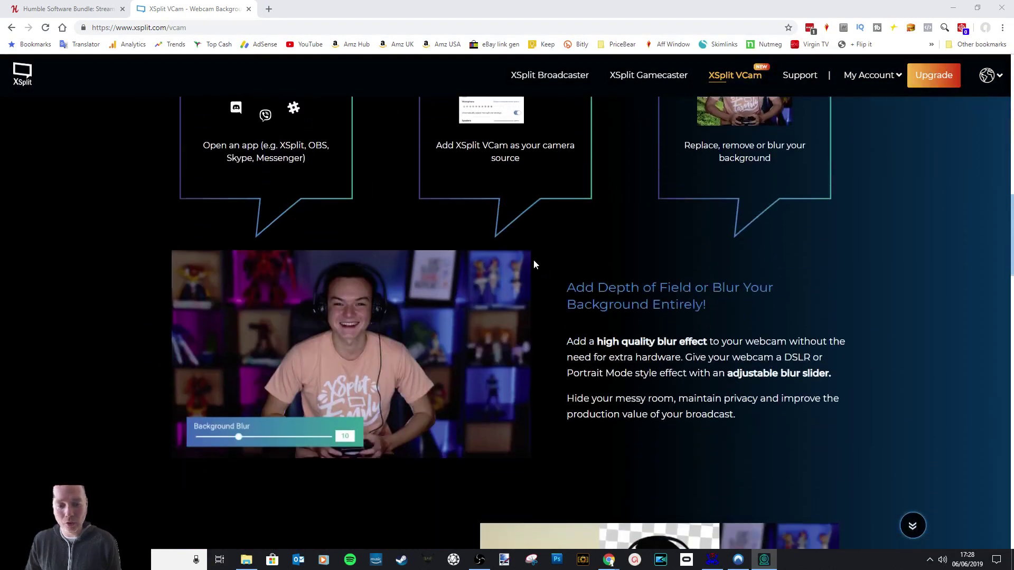
scroll(534, 265, down, 3)
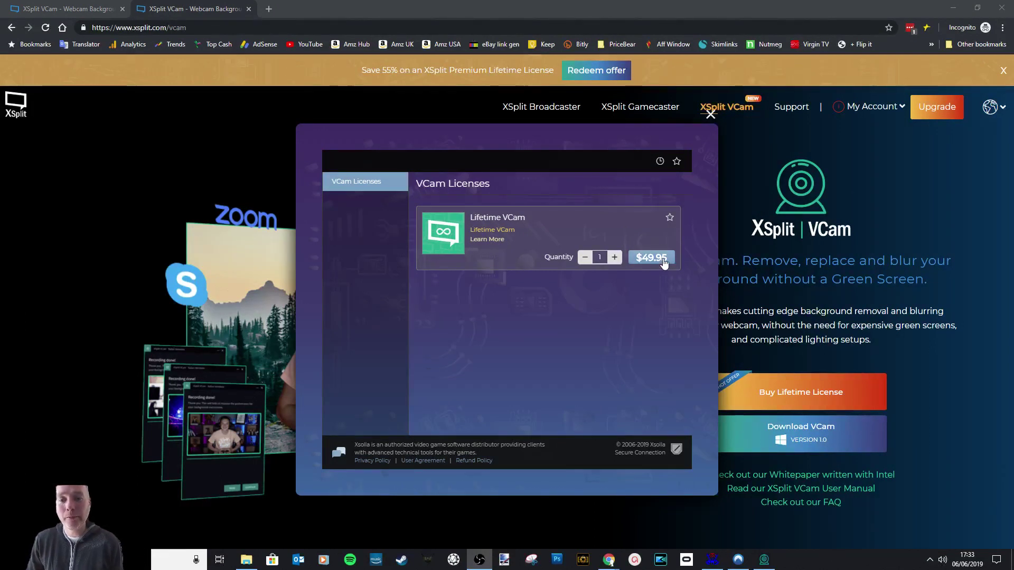
click(711, 114)
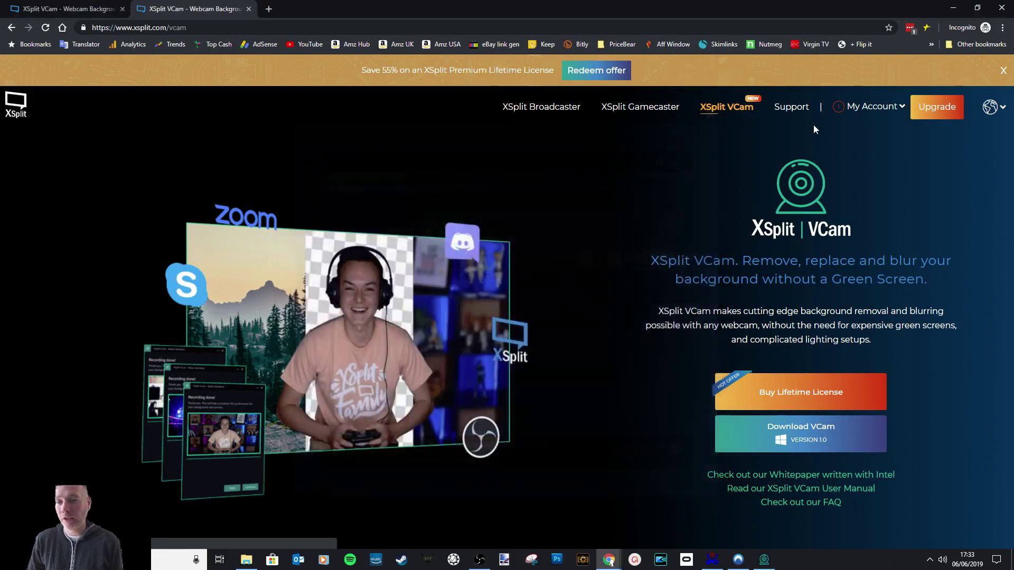
scroll(687, 297, down, 10)
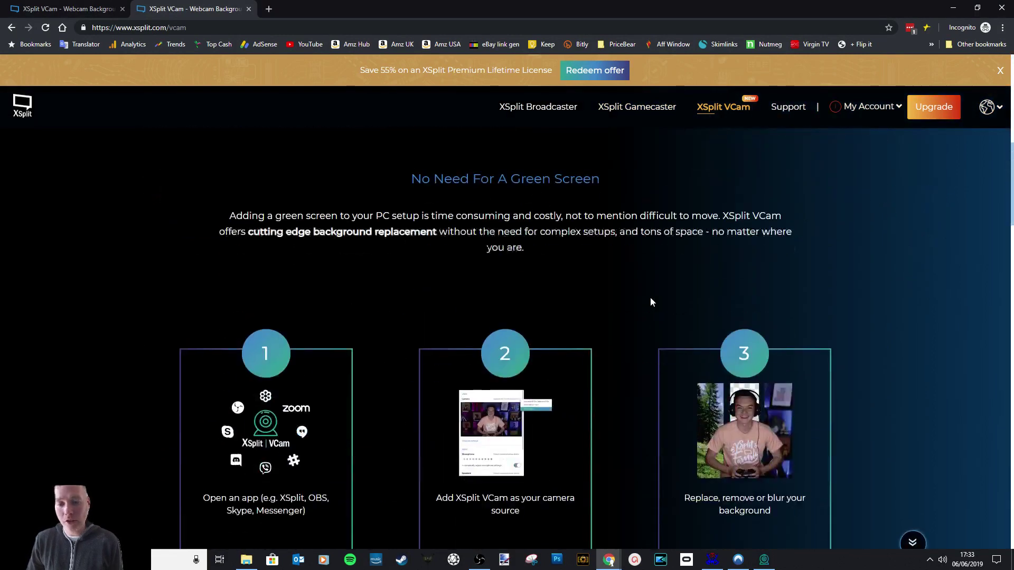
scroll(607, 254, down, 1)
scroll(601, 249, up, 5)
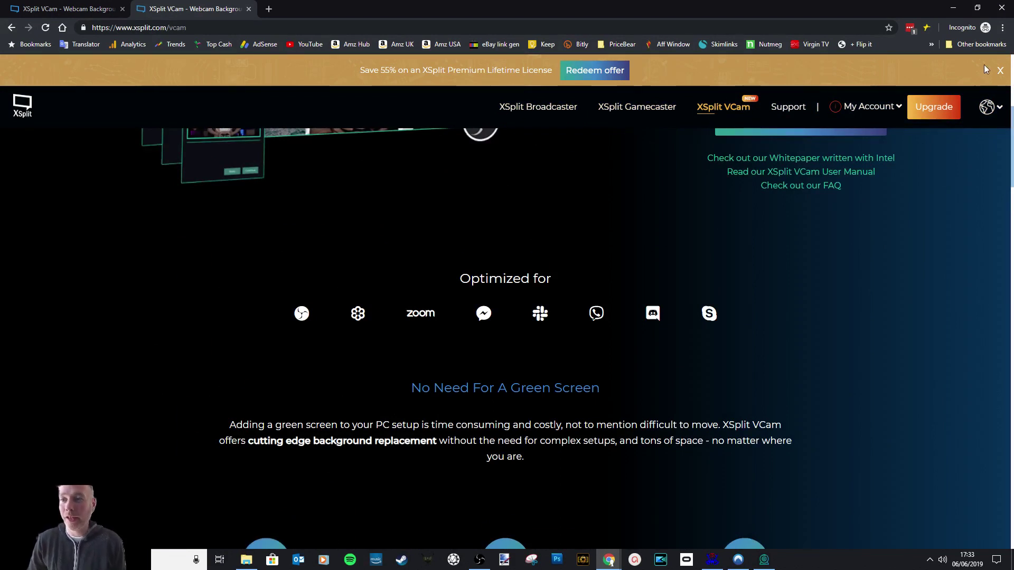
scroll(826, 177, up, 6)
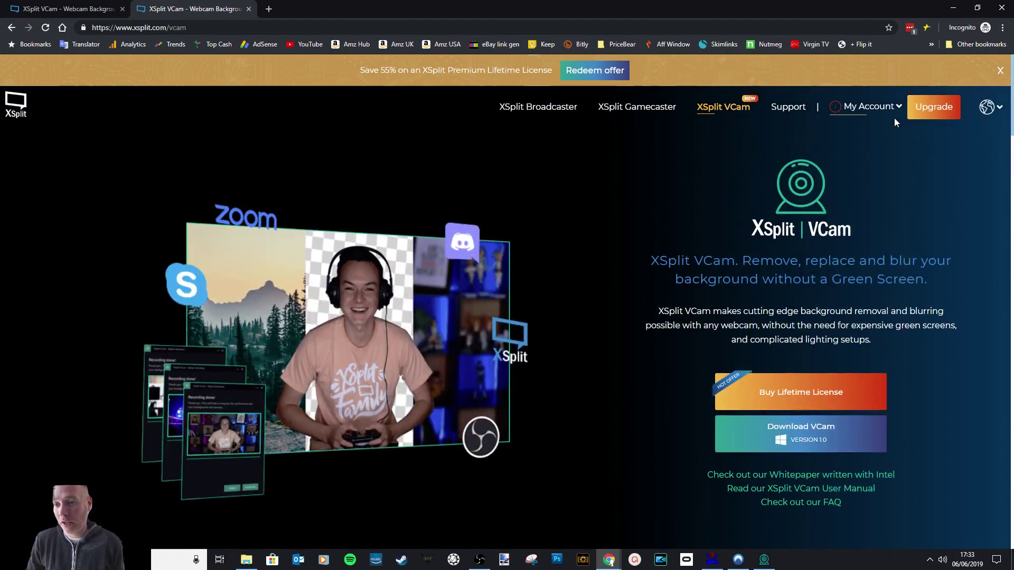
Step: Minimize the XSplit page and scroll the Streaming 2019 bundle past Pay $1 to the $8.05+ tier
click(953, 9)
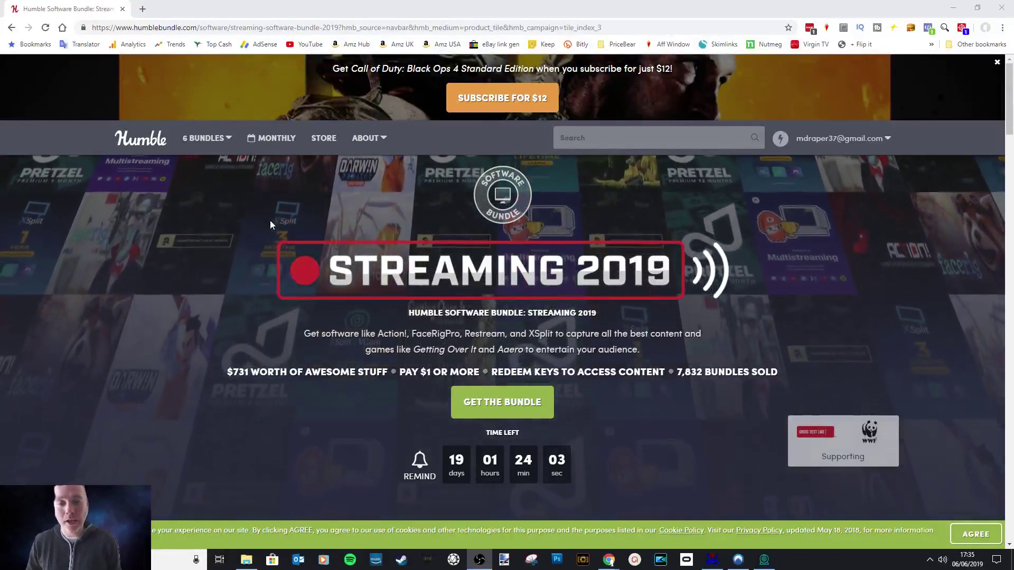
scroll(181, 270, down, 6)
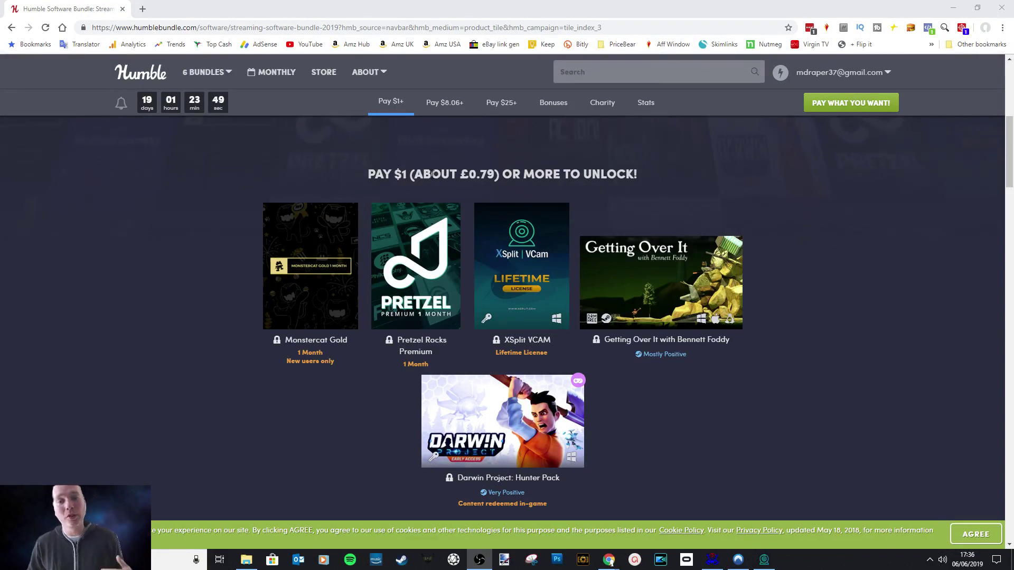
scroll(442, 179, up, 7)
scroll(746, 338, down, 3)
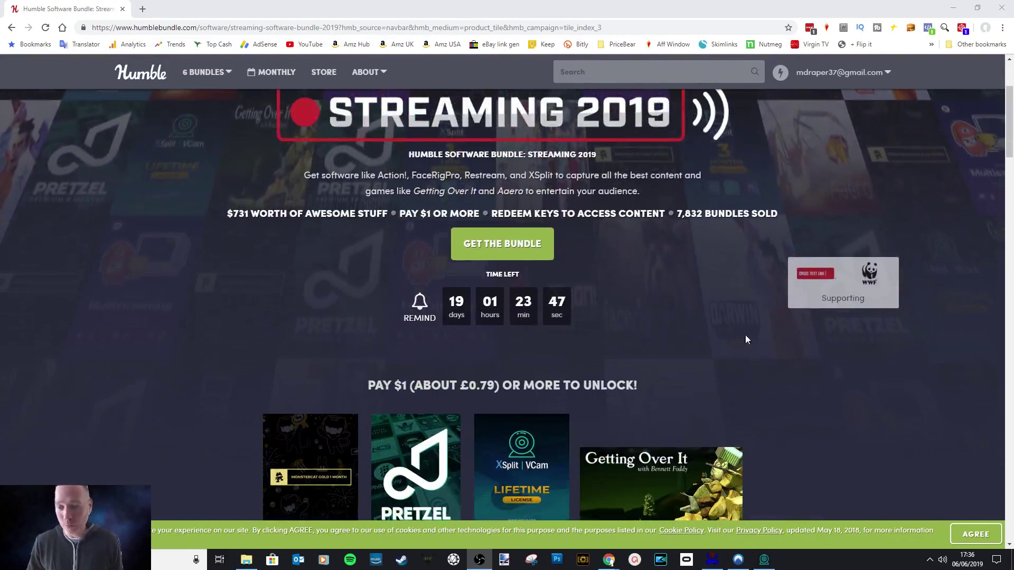
scroll(672, 311, down, 5)
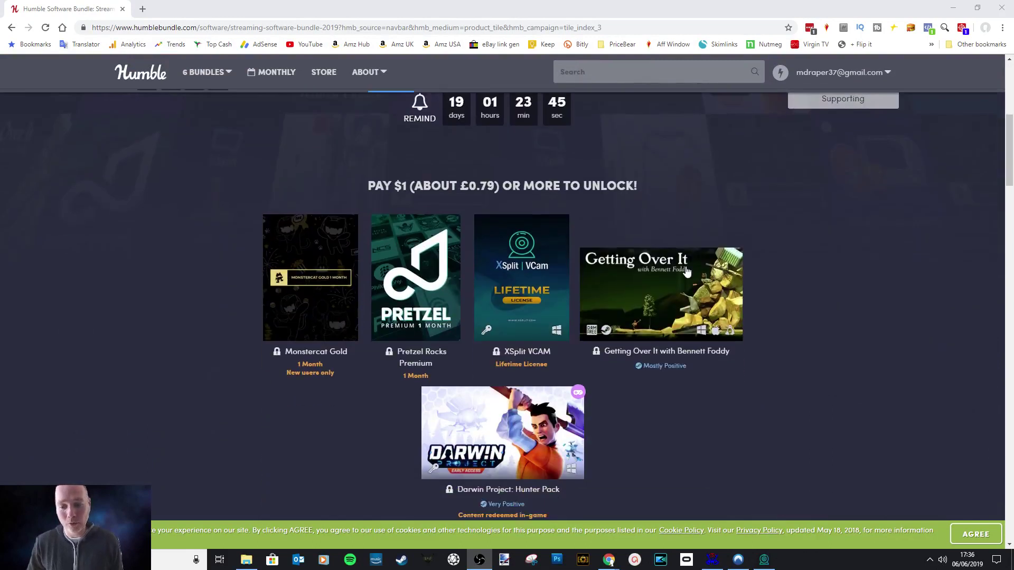
scroll(523, 245, up, 1)
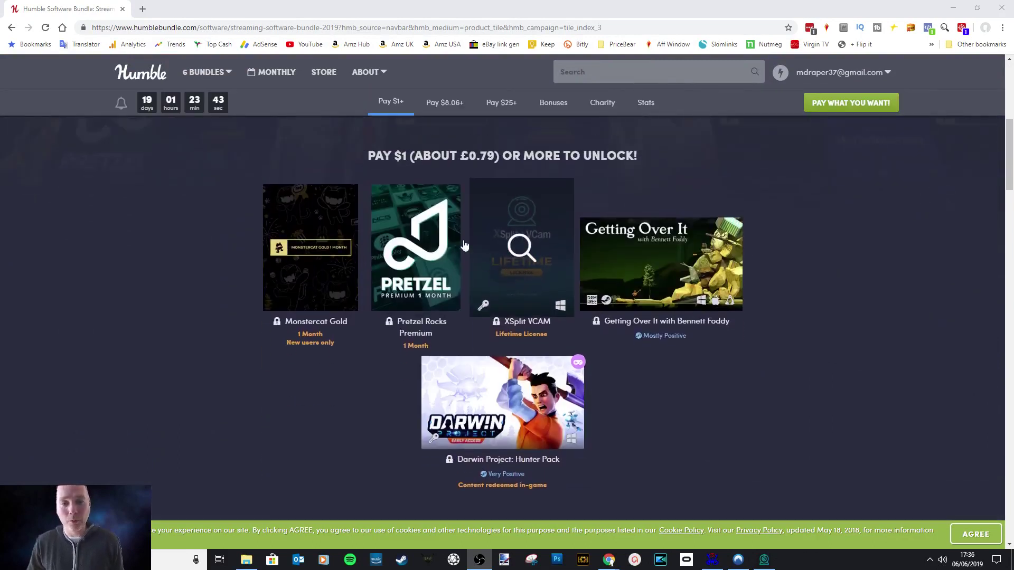
scroll(419, 257, down, 4)
scroll(420, 257, down, 5)
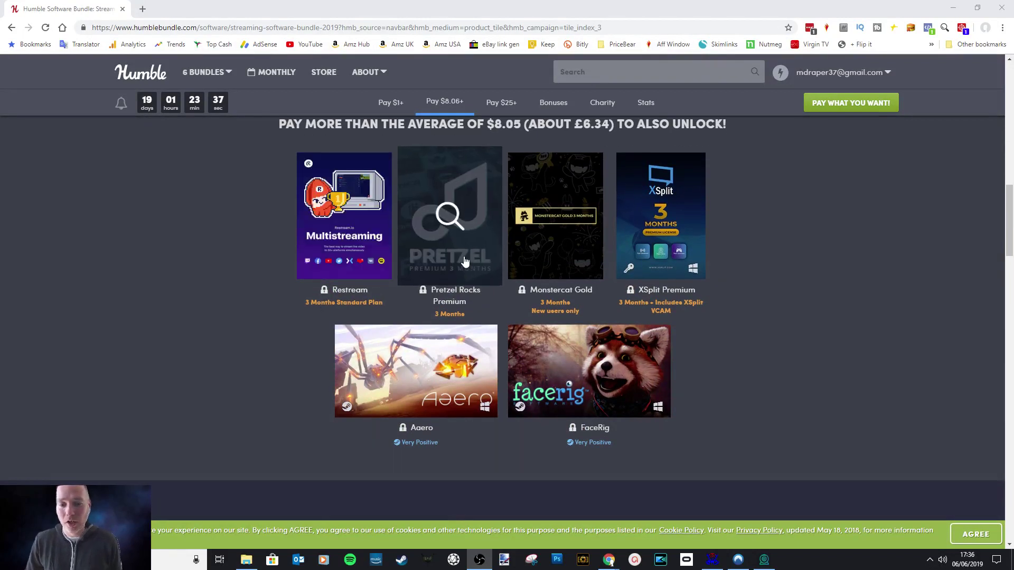
Step: Scroll through the $8.06+ tier items down to the Pay $25+ tier with Action! and FaceRig Pro
scroll(680, 283, down, 4)
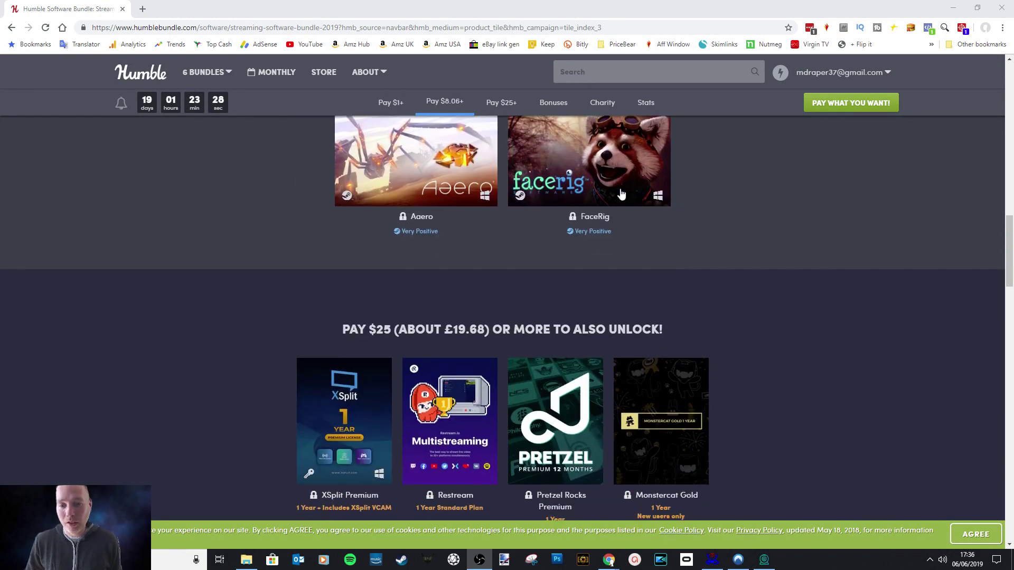
scroll(626, 227, up, 2)
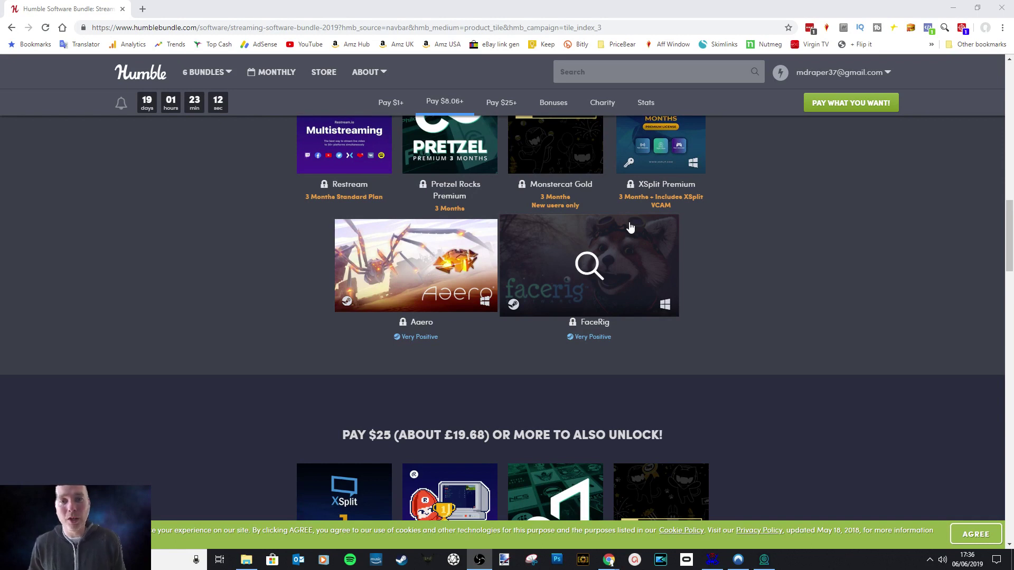
scroll(630, 227, down, 3)
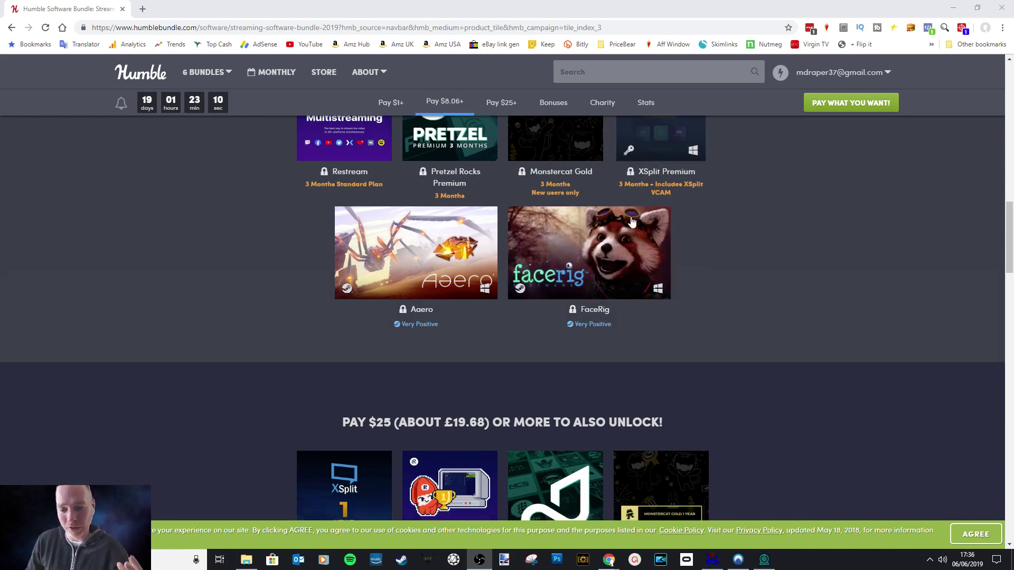
scroll(598, 189, down, 3)
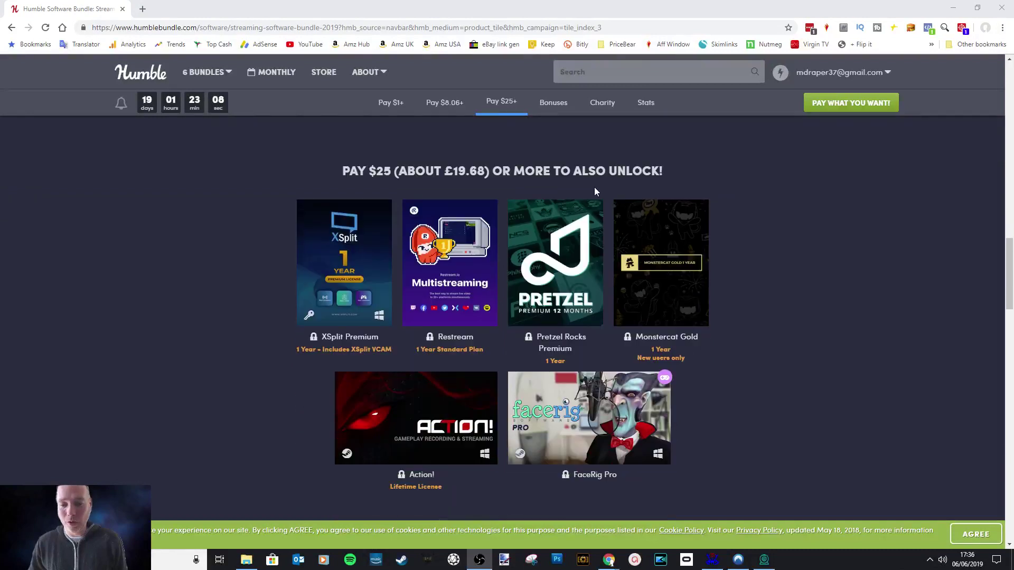
scroll(536, 195, down, 1)
scroll(536, 195, up, 3)
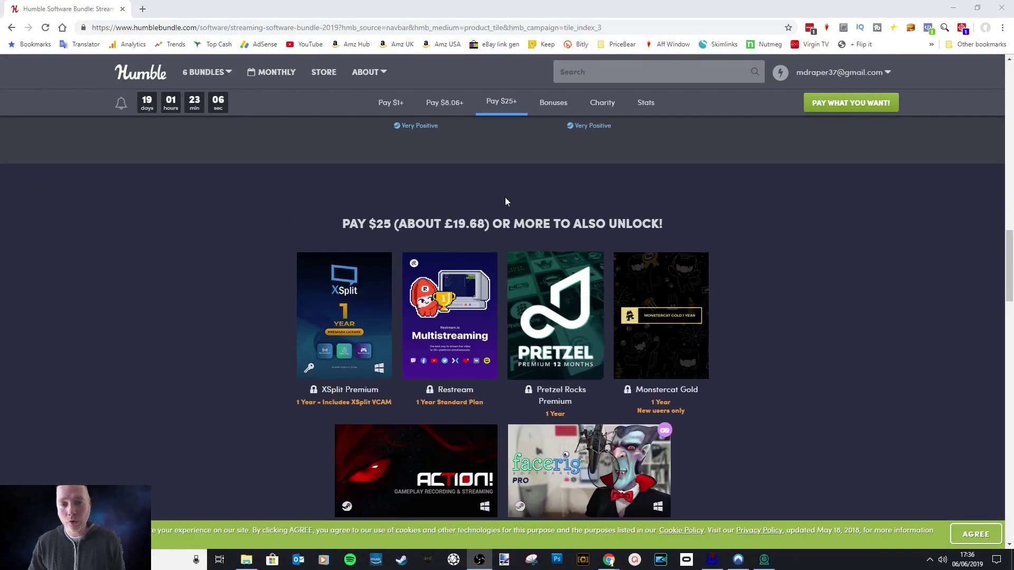
scroll(528, 218, down, 4)
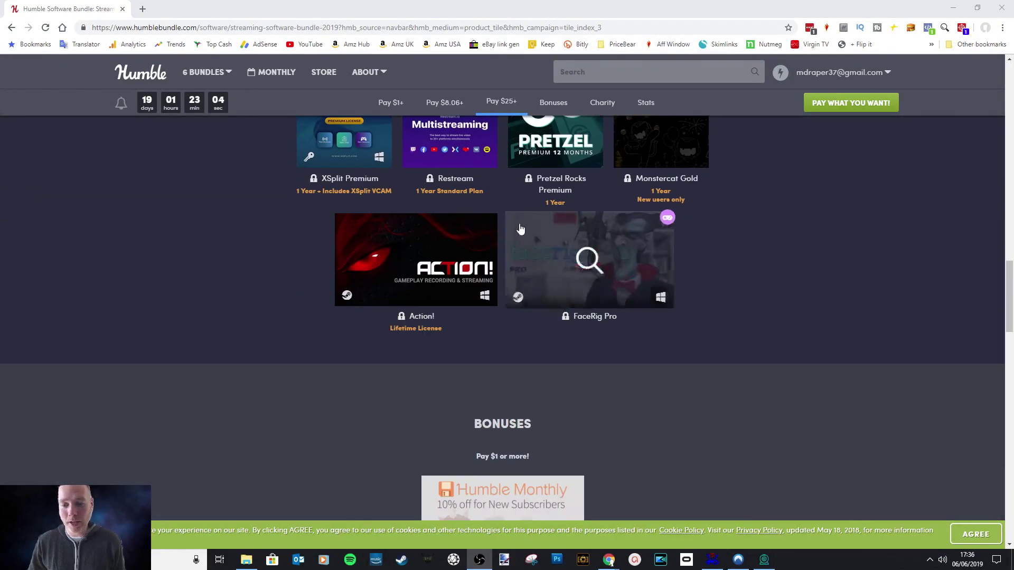
scroll(589, 317, up, 2)
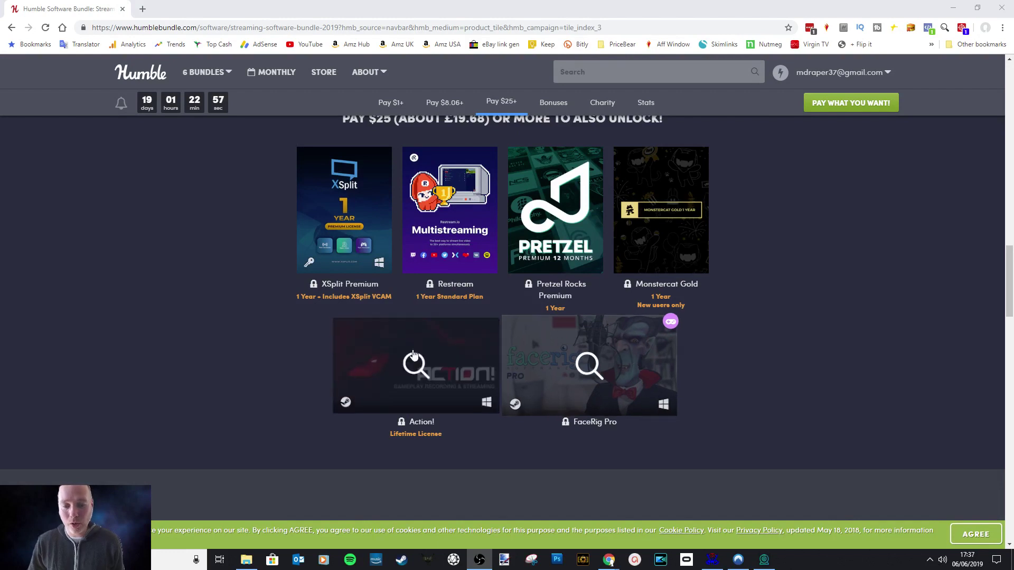
scroll(534, 307, down, 4)
scroll(531, 299, up, 6)
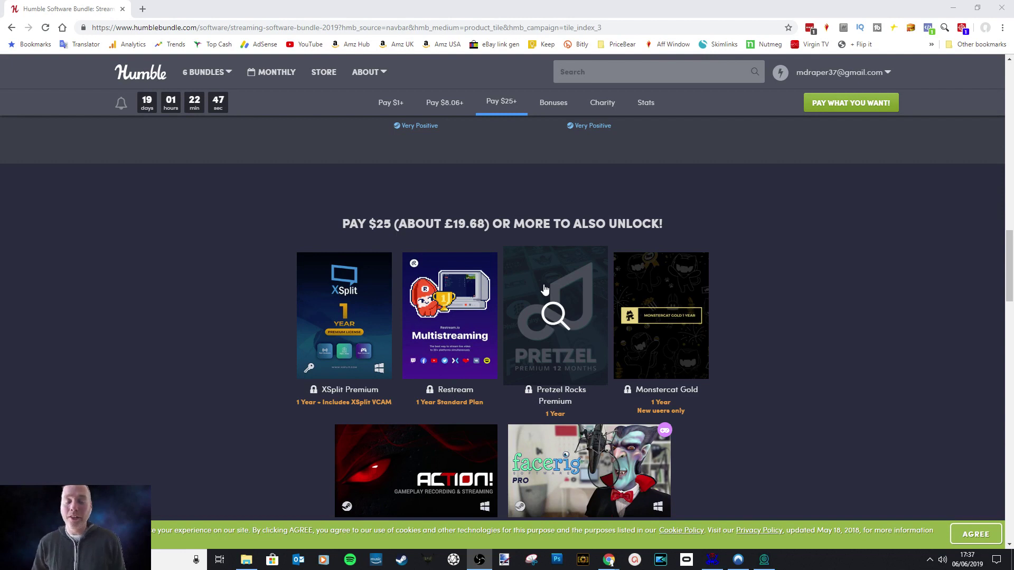
scroll(489, 280, down, 1)
scroll(489, 277, down, 1)
scroll(489, 277, up, 1)
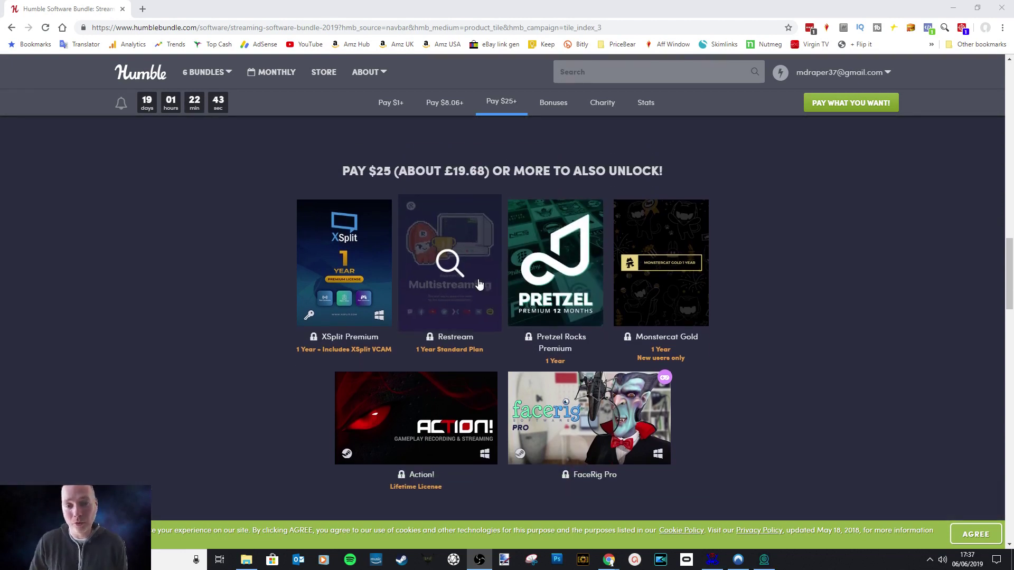
scroll(478, 282, up, 1)
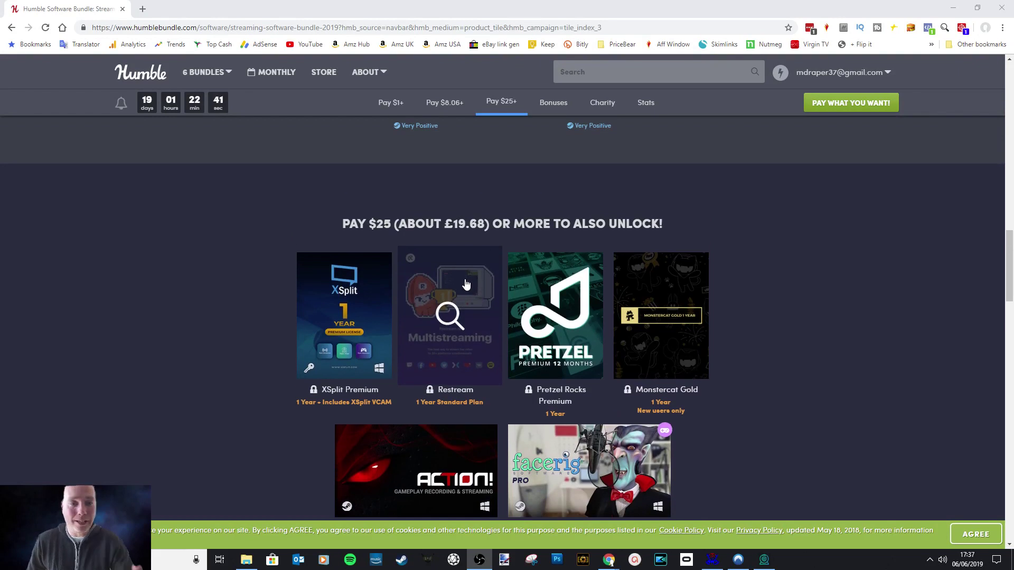